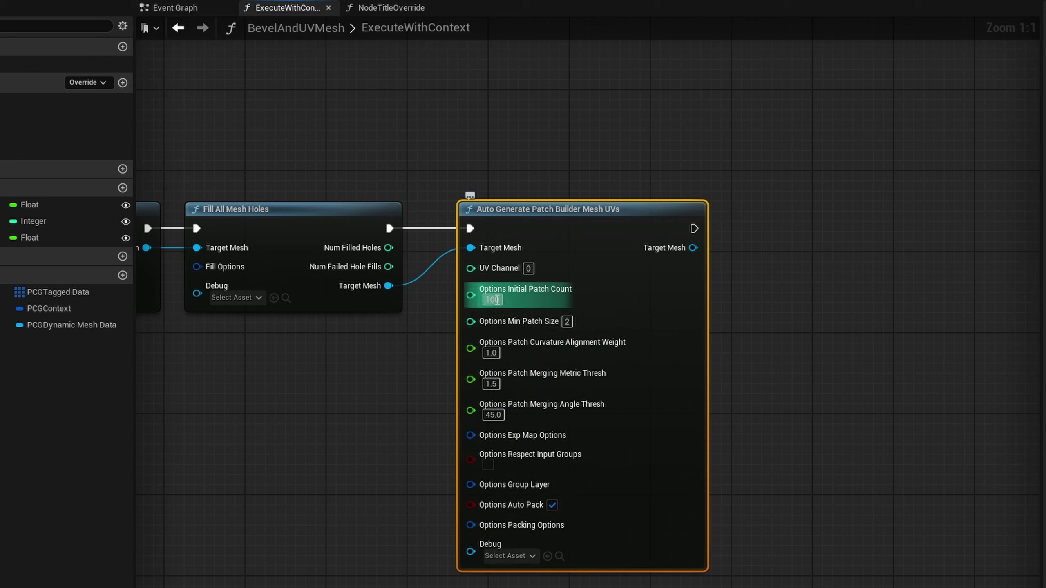
Step: Connect Auto Generate Patch Builder Mesh UVs' Target Mesh output to the reroute node and its execution output to Construct PCGDynamic Mesh Data
{"action": "left_click", "coordinate": [708, 105]}
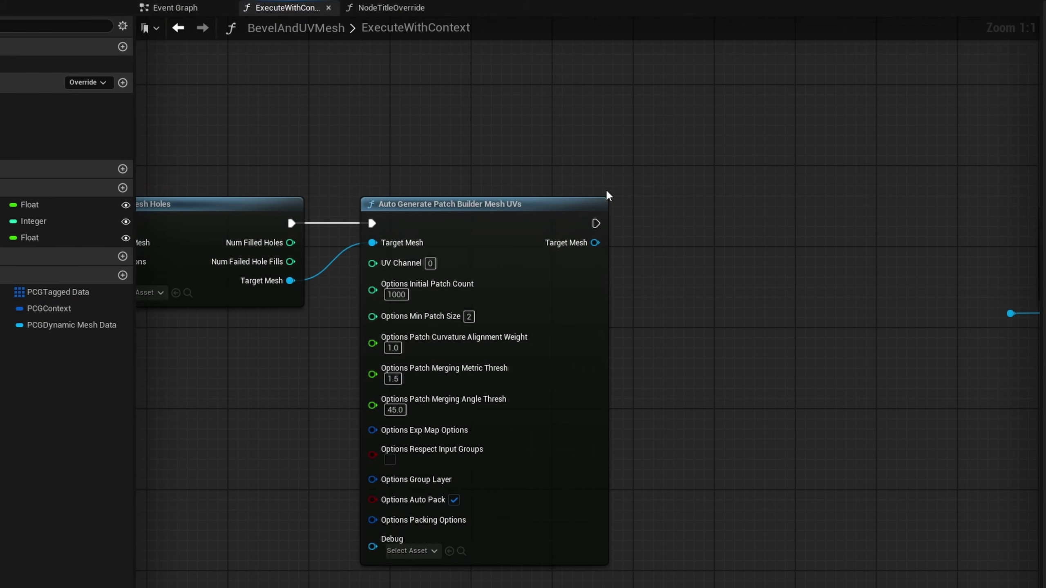
{"action": "right_click_drag", "start_coordinate": [716, 280], "coordinate": [537, 235]}
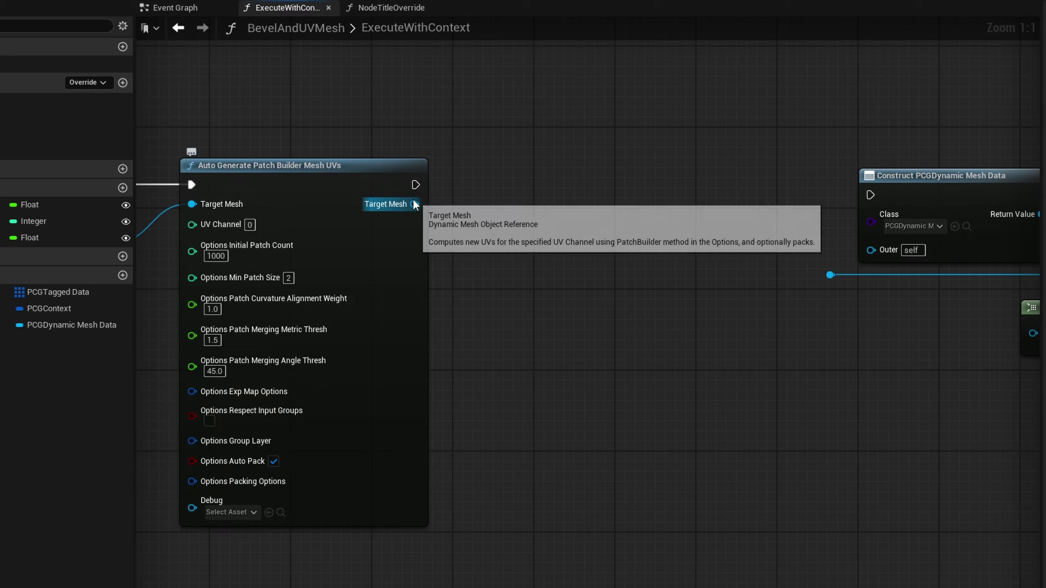
{"action": "left_click_drag", "start_coordinate": [415, 204], "coordinate": [833, 276]}
{"action": "left_click_drag", "start_coordinate": [891, 198], "coordinate": [871, 195]}
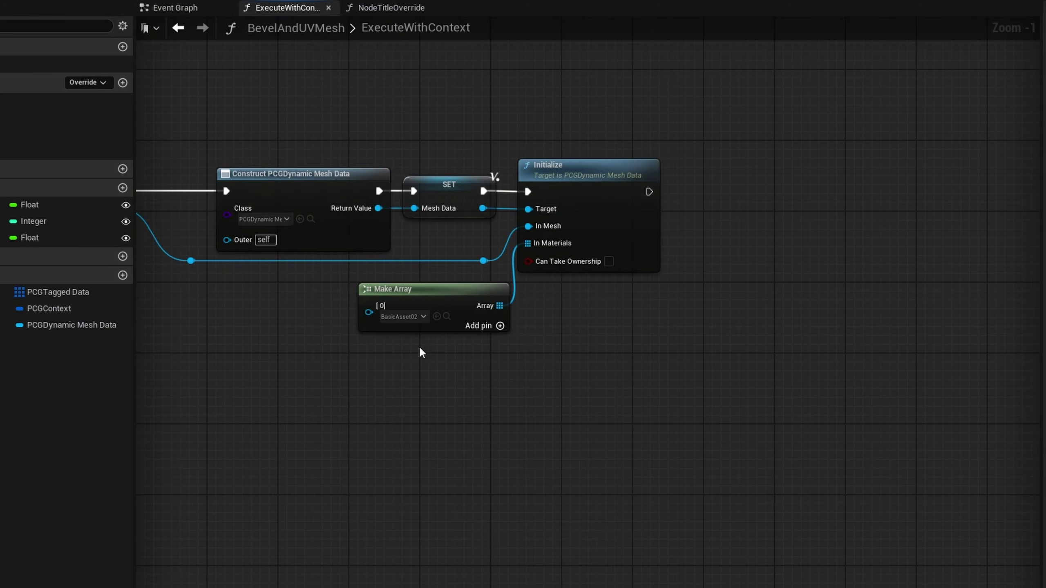
Step: Set the Make Array node's first element, which feeds Initialize's In Materials, to CheckerMaterial
{"action": "right_click_drag", "start_coordinate": [420, 350], "coordinate": [526, 320]}
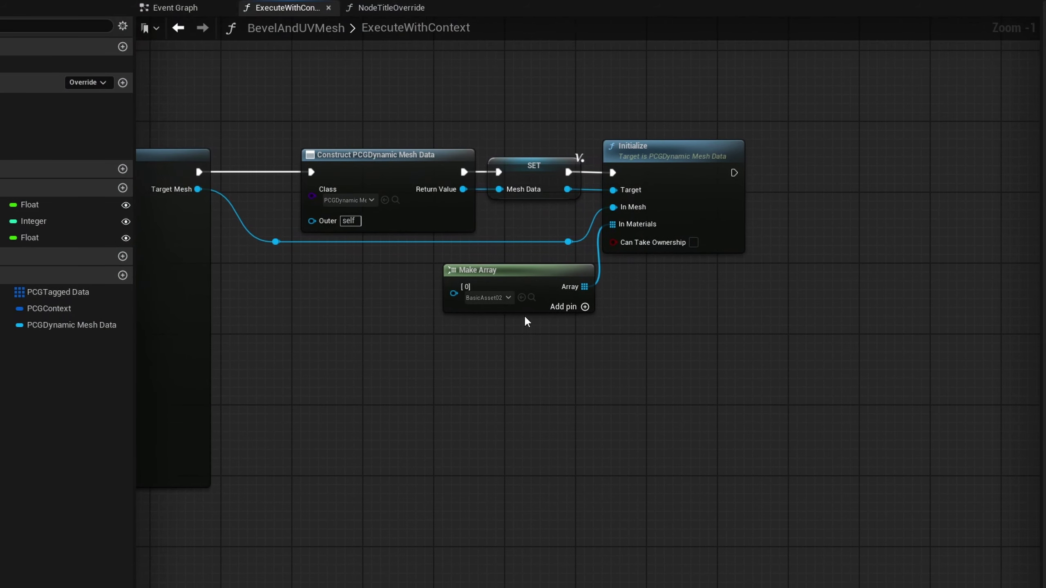
{"action": "scroll", "coordinate": [617, 288], "scroll_direction": "up", "scroll_amount": 1}
{"action": "left_click", "coordinate": [492, 302]}
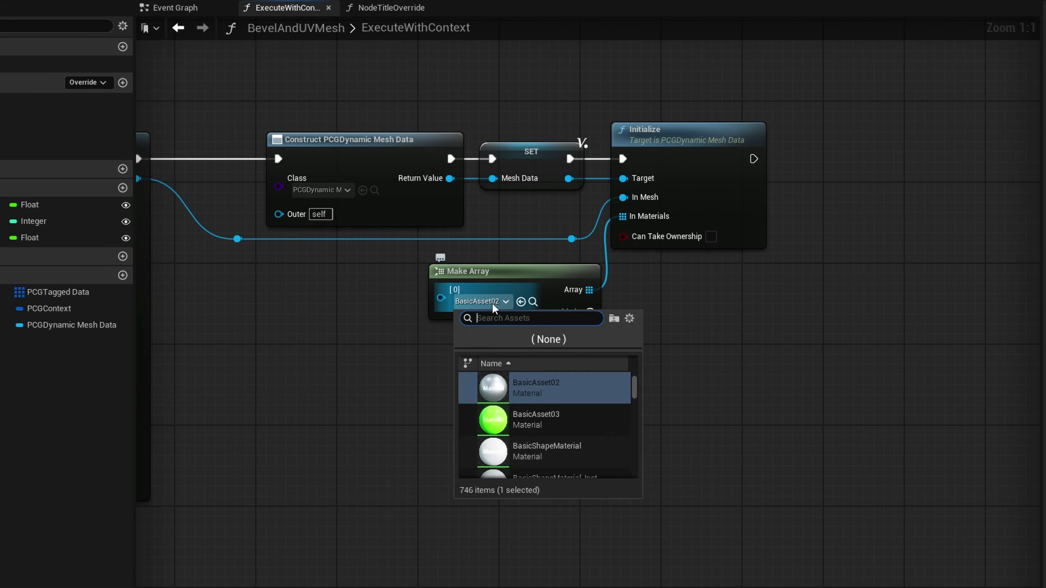
{"action": "type", "text": "checker"}
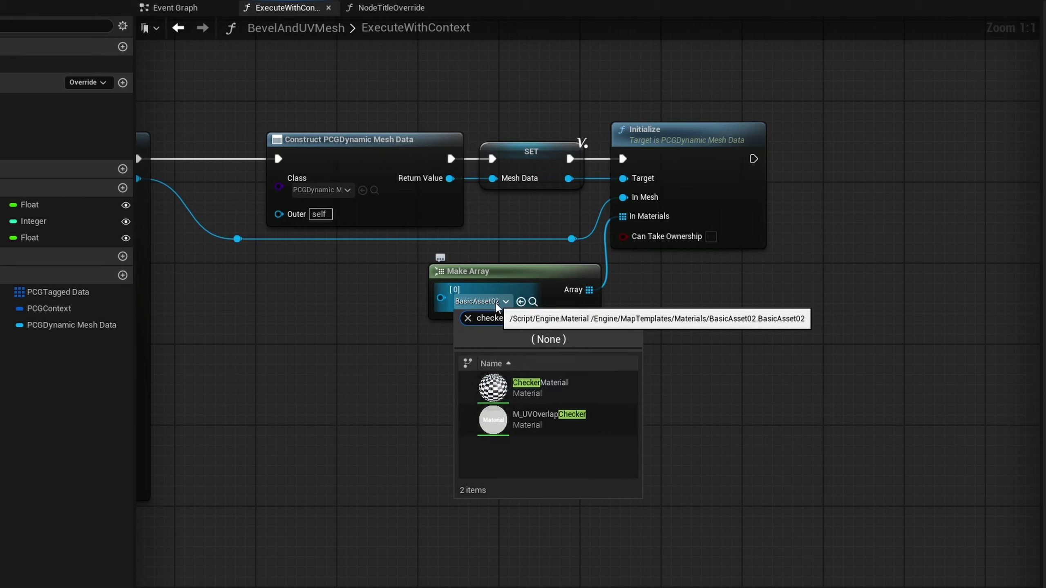
{"action": "left_click", "coordinate": [561, 394]}
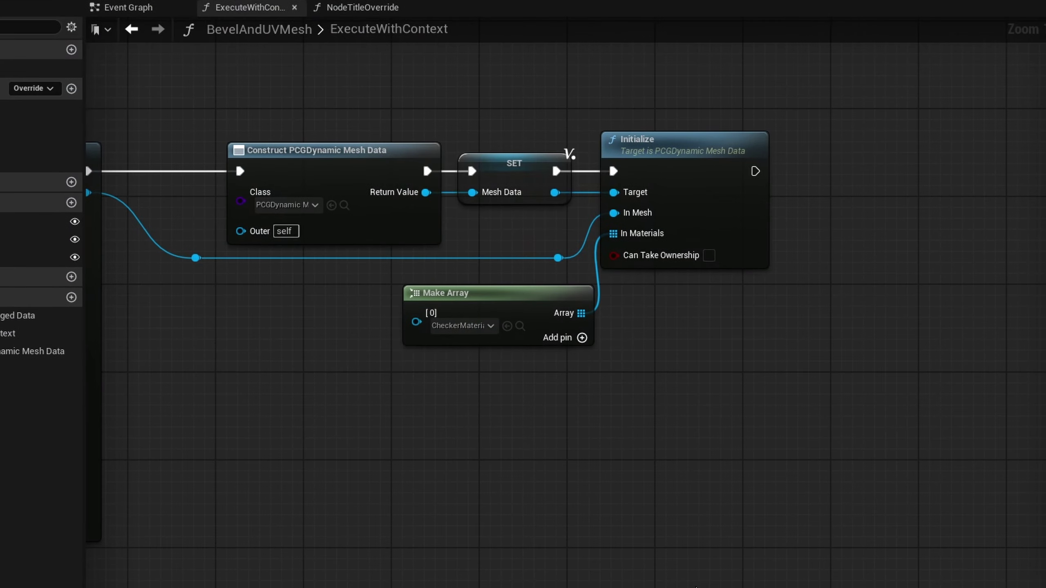
Step: Bypass the UV generation by wiring Fill All Mesh Holes' Target Mesh output to the reroute node
{"action": "right_click_drag", "start_coordinate": [85, 185], "coordinate": [778, 226]}
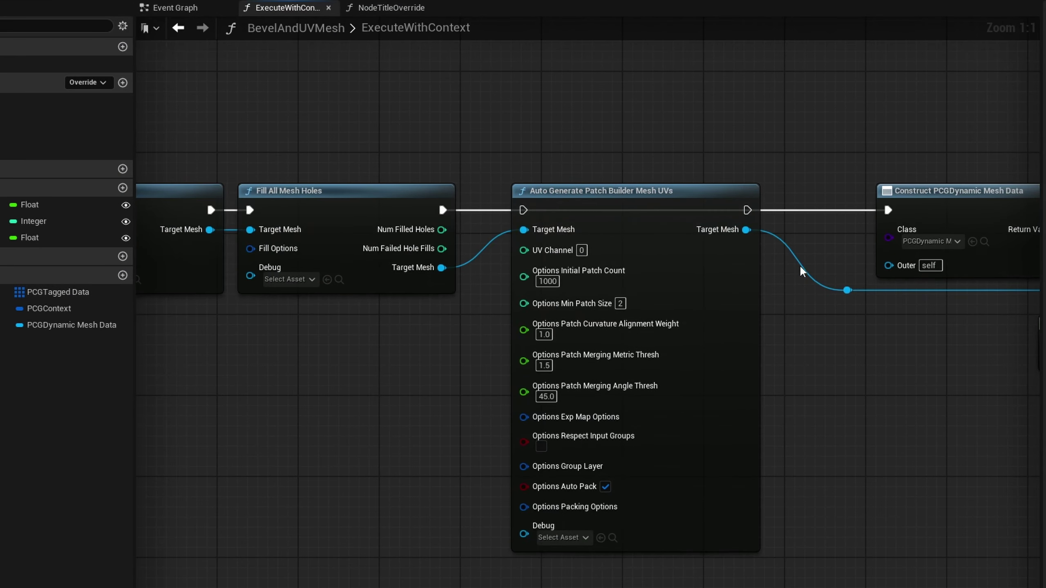
{"action": "left_click_drag", "start_coordinate": [450, 267], "coordinate": [443, 268]}
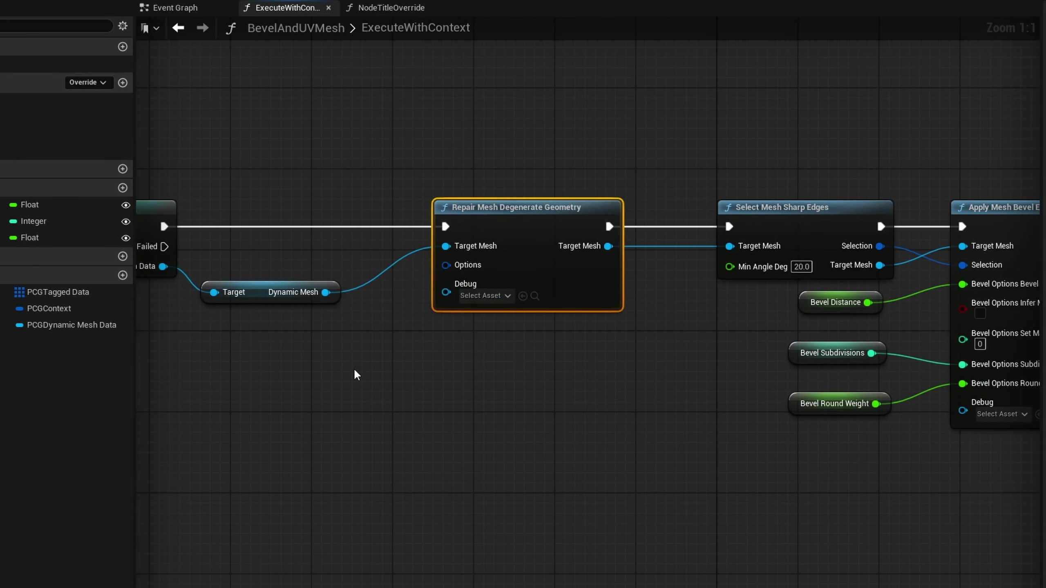
Step: Paste a copy of the Repair Mesh Degenerate Geometry node below Fill All Mesh Holes
{"action": "right_click_drag", "start_coordinate": [753, 424], "coordinate": [166, 427]}
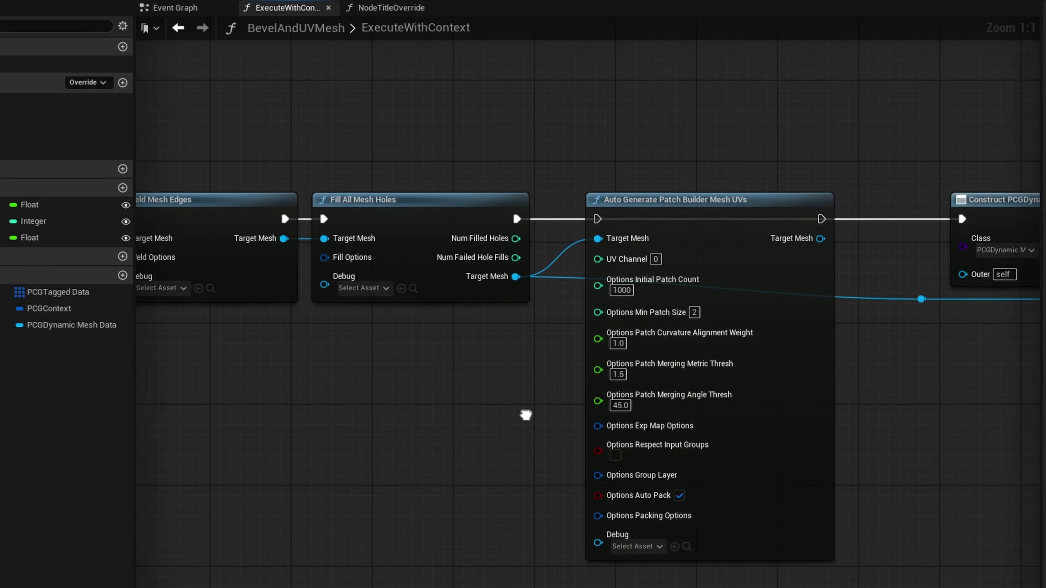
{"action": "right_click_drag", "start_coordinate": [525, 416], "coordinate": [315, 427]}
{"action": "key", "text": "ctrl+v"}
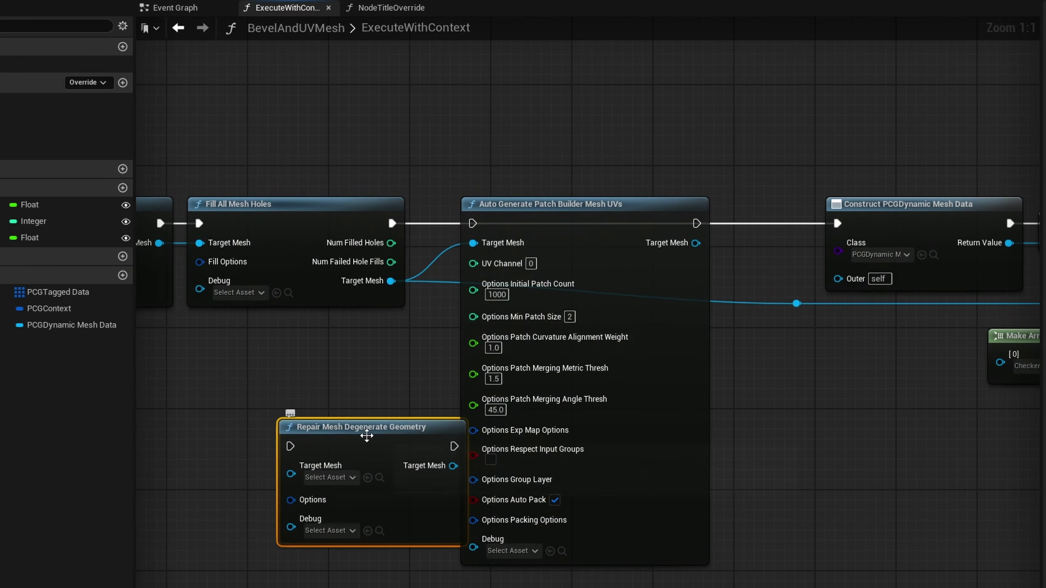
{"action": "left_click_drag", "start_coordinate": [367, 435], "coordinate": [316, 406]}
Step: Shift the nodes from Auto Generate Patch Builder Mesh UVs onward away from Fill All Mesh Holes to make room
{"action": "scroll", "coordinate": [389, 397], "scroll_direction": "down", "scroll_amount": 2}
{"action": "scroll", "coordinate": [697, 418], "scroll_direction": "down", "scroll_amount": 1}
{"action": "right_click_drag", "start_coordinate": [696, 418], "coordinate": [606, 408]}
{"action": "left_click_drag", "start_coordinate": [988, 214], "coordinate": [515, 379]}
{"action": "left_click_drag", "start_coordinate": [461, 261], "coordinate": [594, 260]}
Step: Insert the copied Repair Mesh Degenerate Geometry node between Fill All Mesh Holes and Auto Generate Patch Builder Mesh UVs and wire it in
{"action": "scroll", "coordinate": [352, 331], "scroll_direction": "up", "scroll_amount": 3}
{"action": "left_click_drag", "start_coordinate": [256, 433], "coordinate": [468, 242]}
{"action": "left_click_drag", "start_coordinate": [323, 308], "coordinate": [387, 270]}
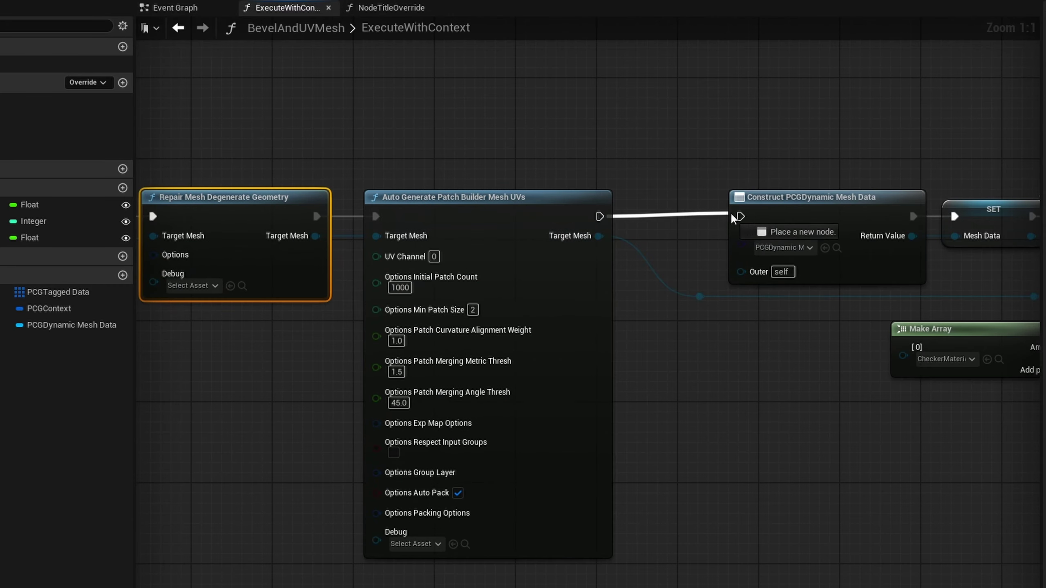
{"action": "right_click_drag", "start_coordinate": [282, 262], "coordinate": [554, 263]}
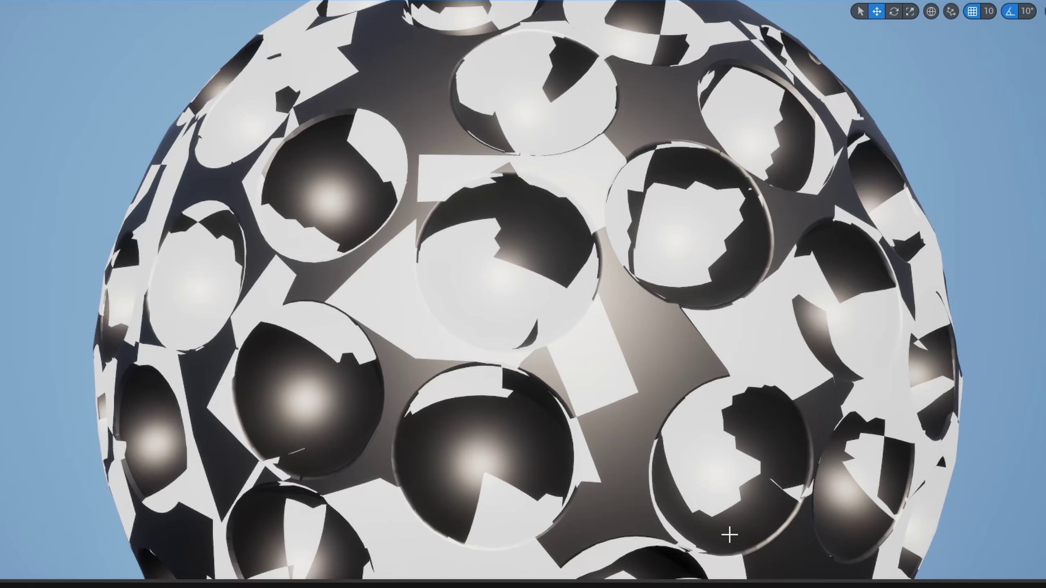
Step: Examine the checker pattern's UV layout around the dimpled sphere in the viewport
{"action": "key", "text": "s"}
{"action": "right_click_drag", "start_coordinate": [523, 294], "coordinate": [515, 326]}
{"action": "scroll", "coordinate": [452, 325], "scroll_direction": "up", "scroll_amount": 5}
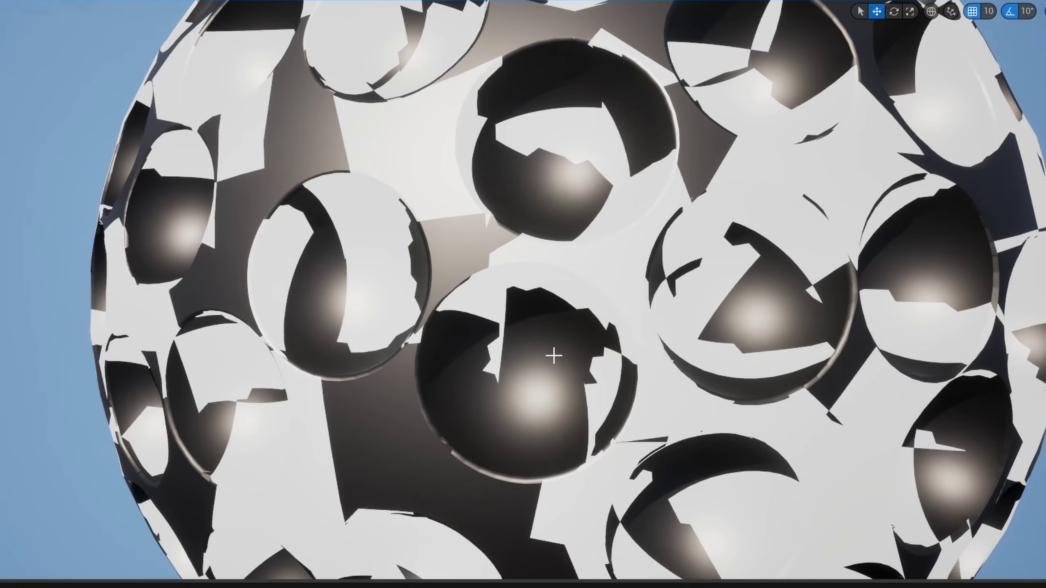
{"action": "key", "text": "a"}
{"action": "right_click_drag", "start_coordinate": [373, 268], "coordinate": [473, 266]}
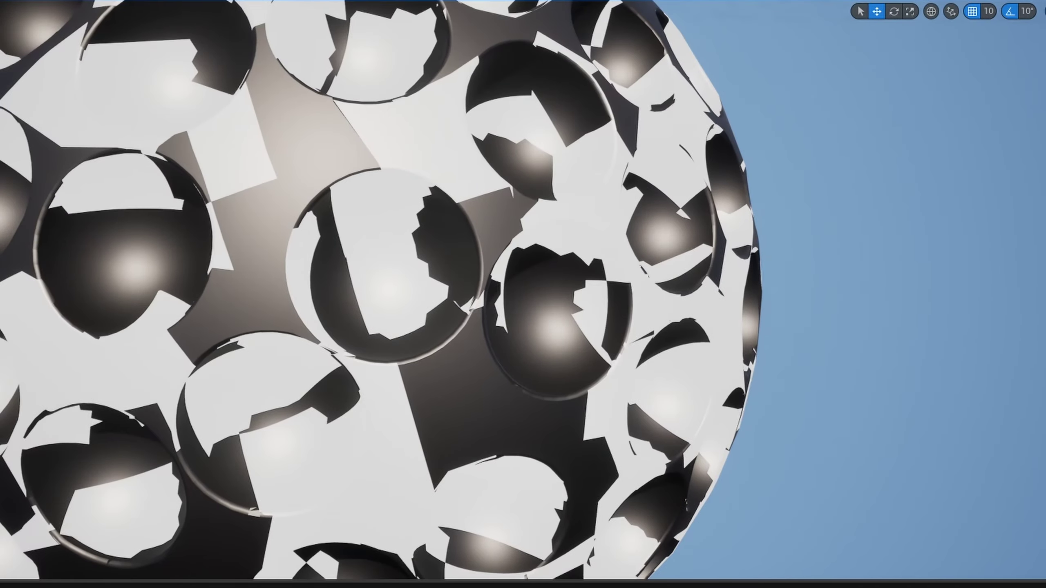
{"action": "scroll", "coordinate": [395, 248], "scroll_direction": "down", "scroll_amount": 5}
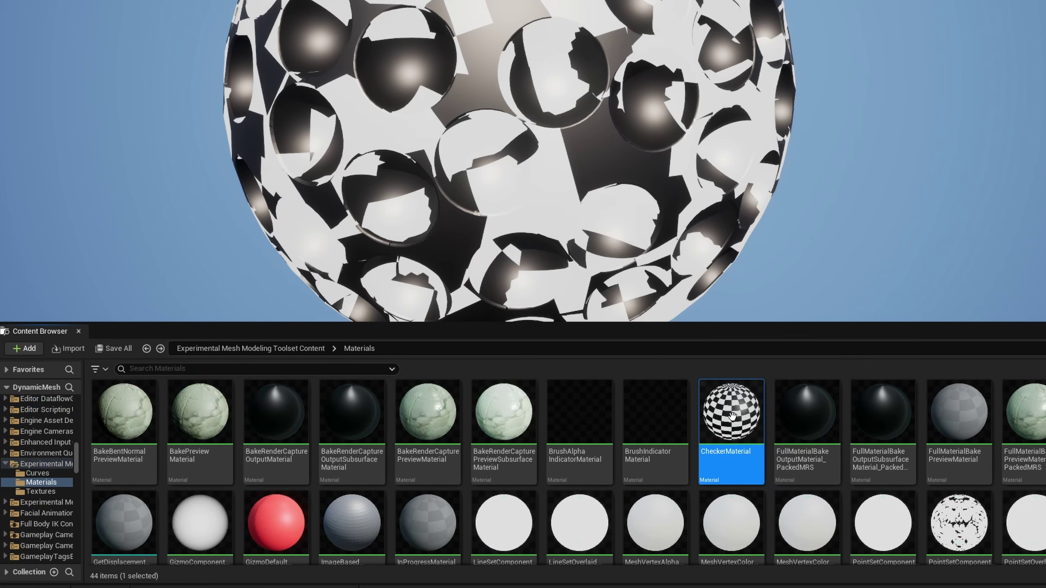
Step: Create a material instance of CheckerMaterial and move it into the project's PCG folder
{"action": "right_click", "coordinate": [732, 416]}
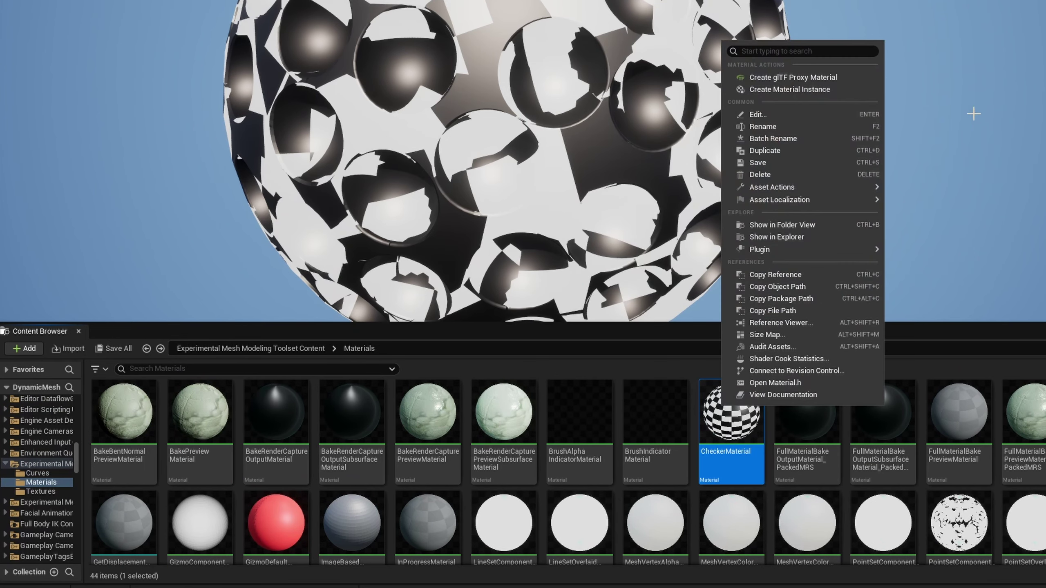
{"action": "left_click", "coordinate": [809, 95]}
{"action": "left_click_drag", "start_coordinate": [793, 416], "coordinate": [64, 431]}
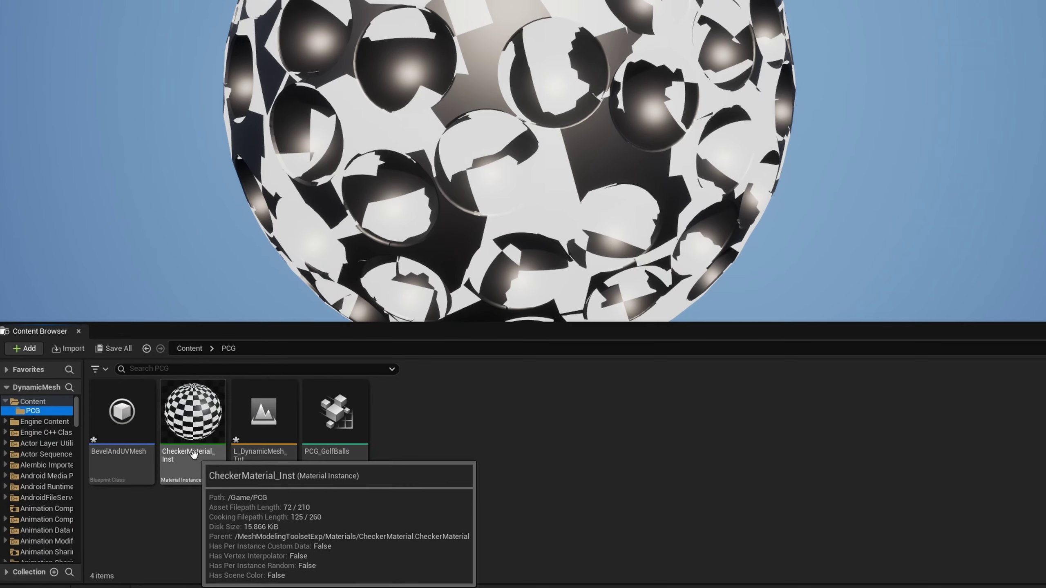
Step: Open CheckerMaterial_Inst and override its Density parameter with a higher value for a finer checker pattern
{"action": "left_click", "coordinate": [191, 448]}
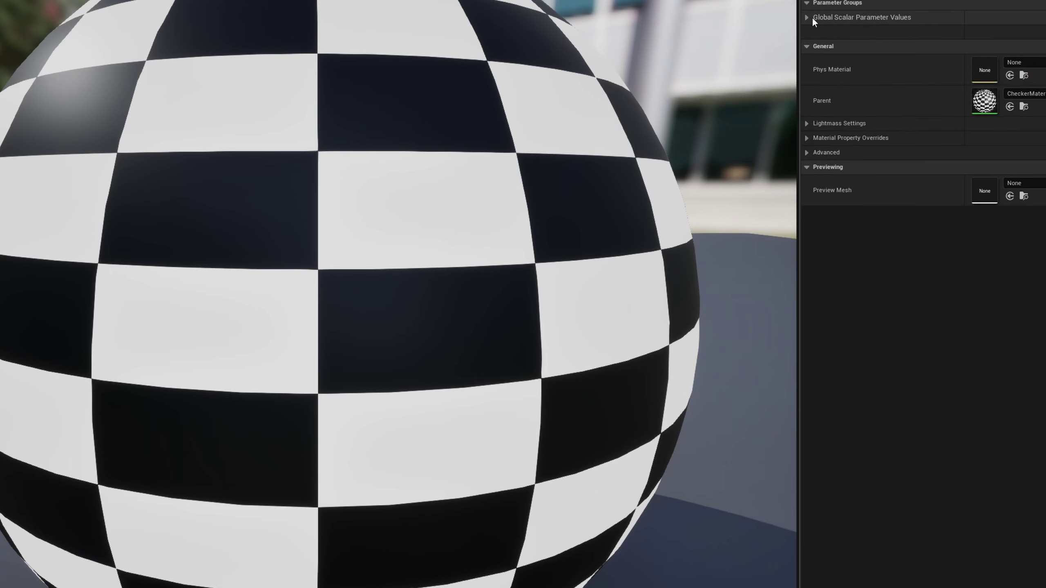
{"action": "left_click", "coordinate": [807, 17]}
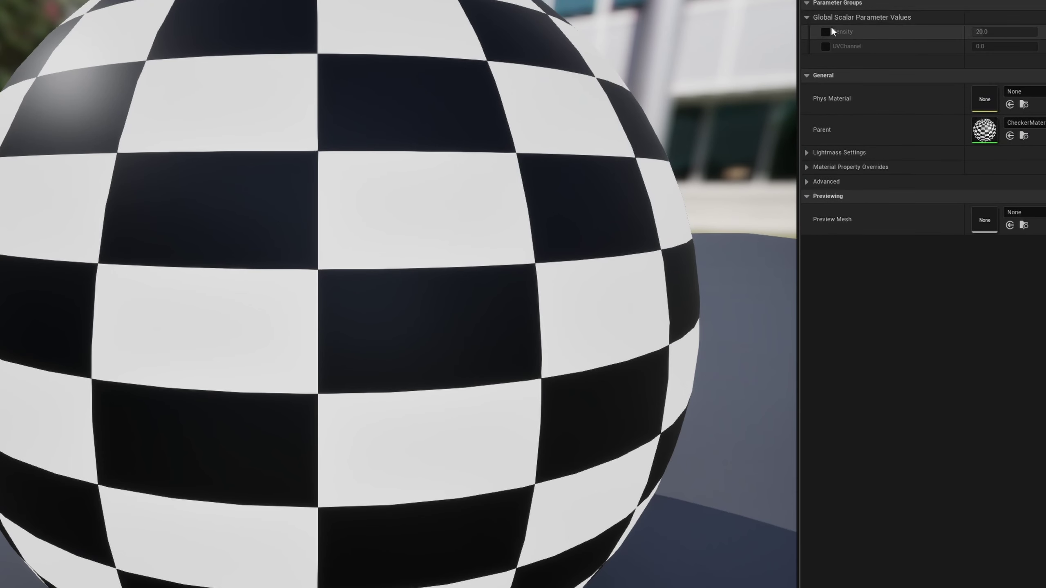
{"action": "left_click", "coordinate": [984, 32]}
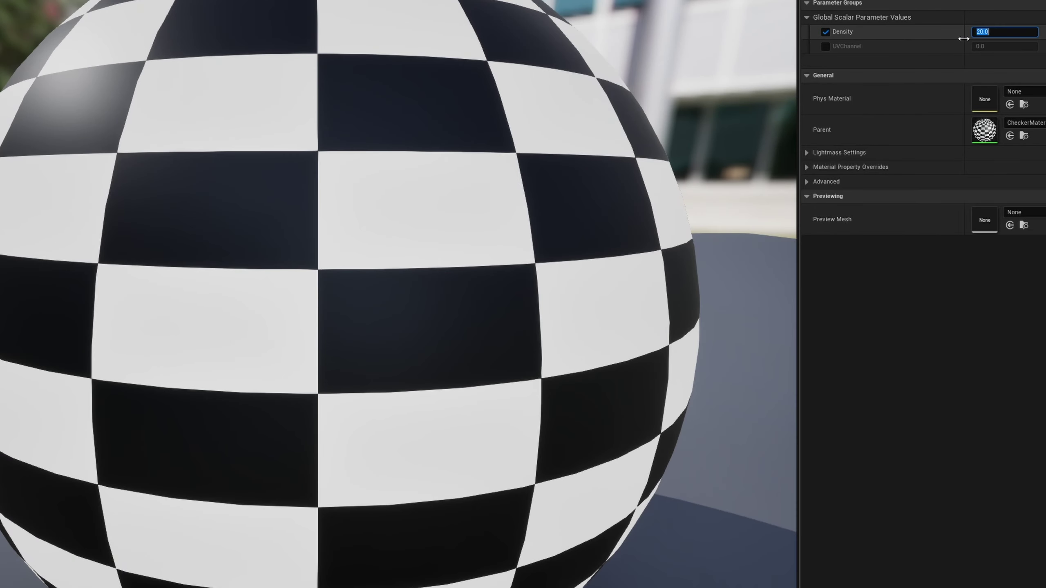
{"action": "type", "text": "0"}
{"action": "key", "text": "Return"}
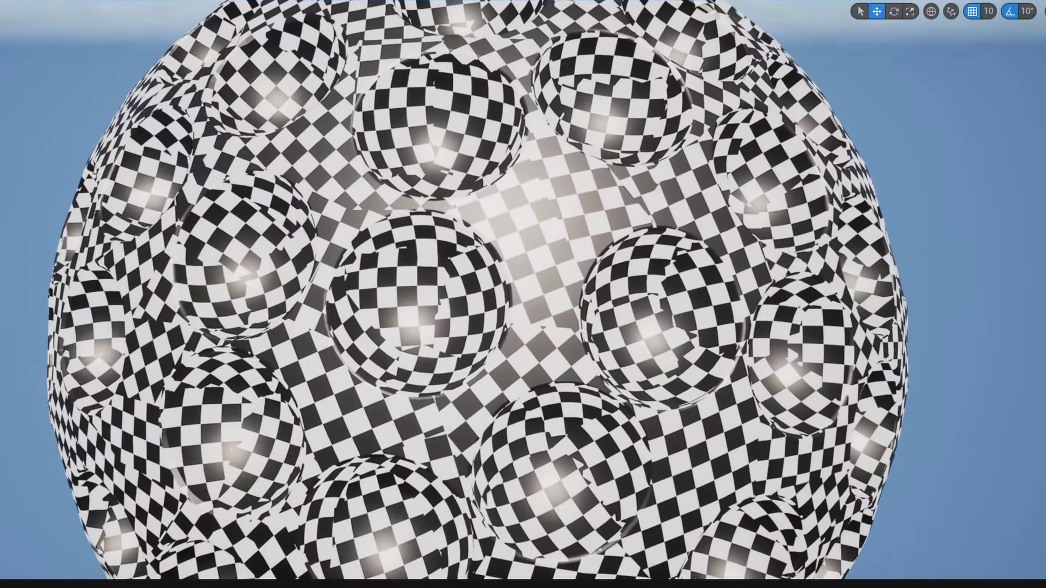
Step: Inspect the finer checker pattern on the sphere and its dimples from several angles
{"action": "right_click_drag", "start_coordinate": [398, 151], "coordinate": [423, 116]}
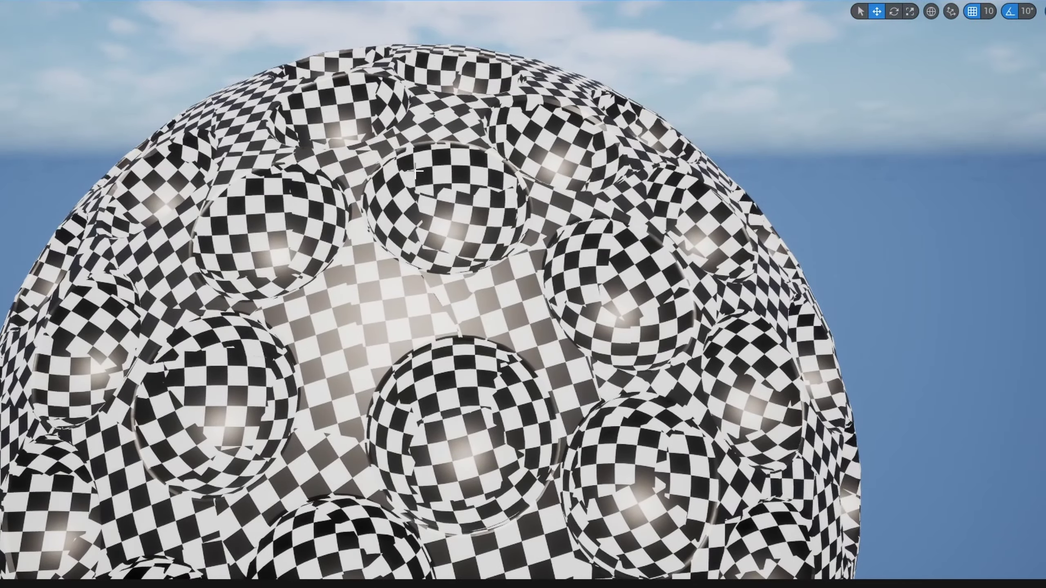
{"action": "right_click_drag", "start_coordinate": [500, 209], "coordinate": [563, 249]}
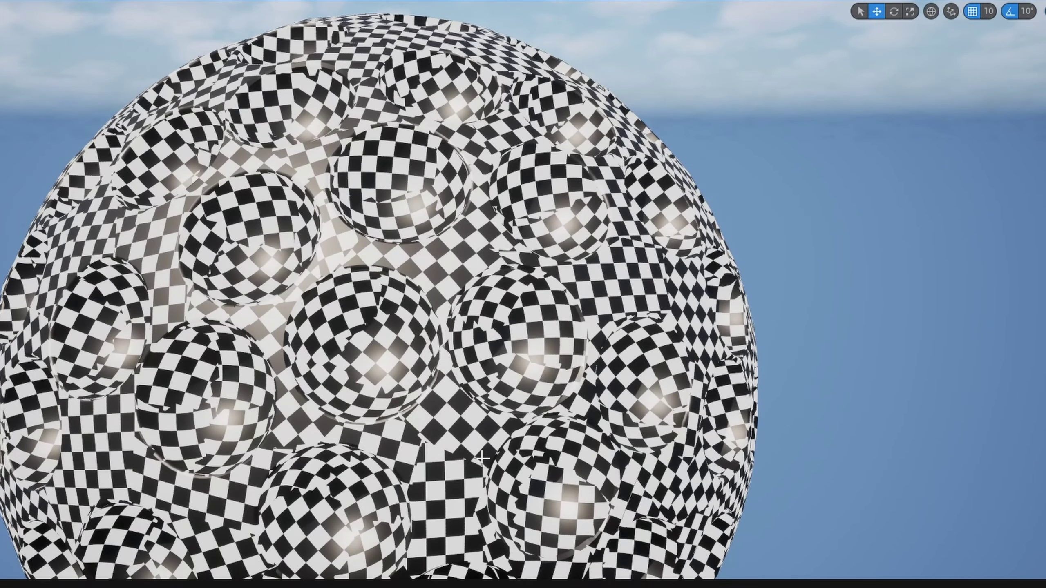
{"action": "right_click_drag", "start_coordinate": [216, 402], "coordinate": [216, 416]}
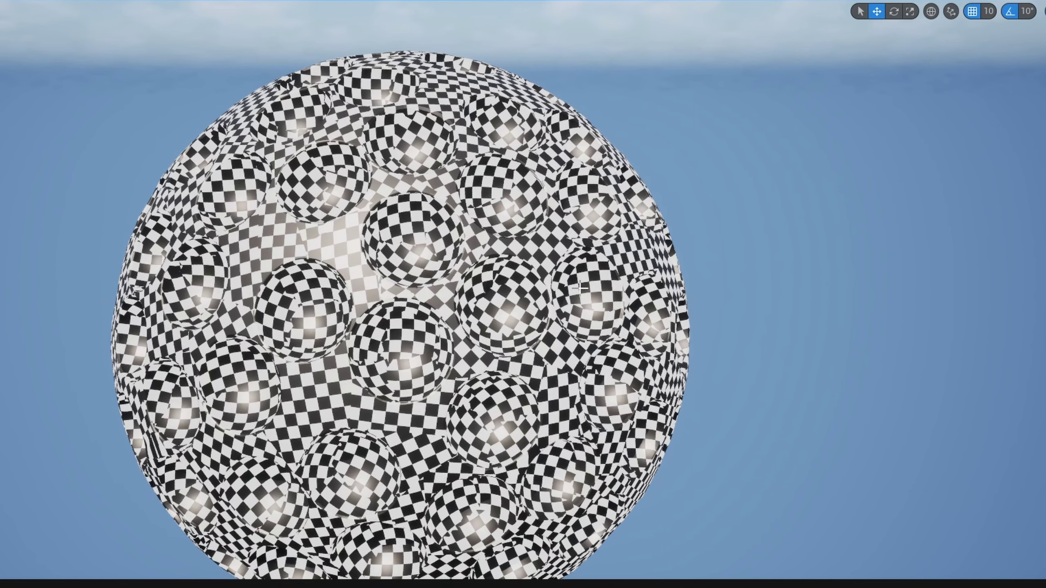
{"action": "scroll", "coordinate": [580, 289], "scroll_direction": "down", "scroll_amount": 3}
{"action": "left_click_drag", "start_coordinate": [580, 288], "coordinate": [598, 297], "text": "alt"}
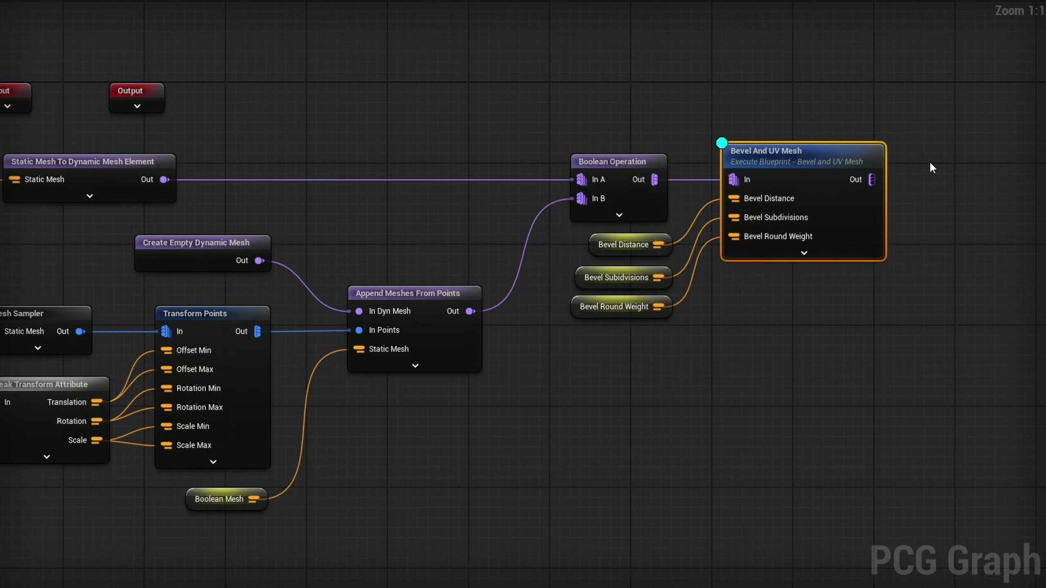
Step: Add a Spawn Dynamic Mesh node connected to the Bevel And UV Mesh node's output in the PCG graph
{"action": "right_click_drag", "start_coordinate": [932, 168], "coordinate": [745, 439]}
{"action": "left_click", "coordinate": [784, 435]}
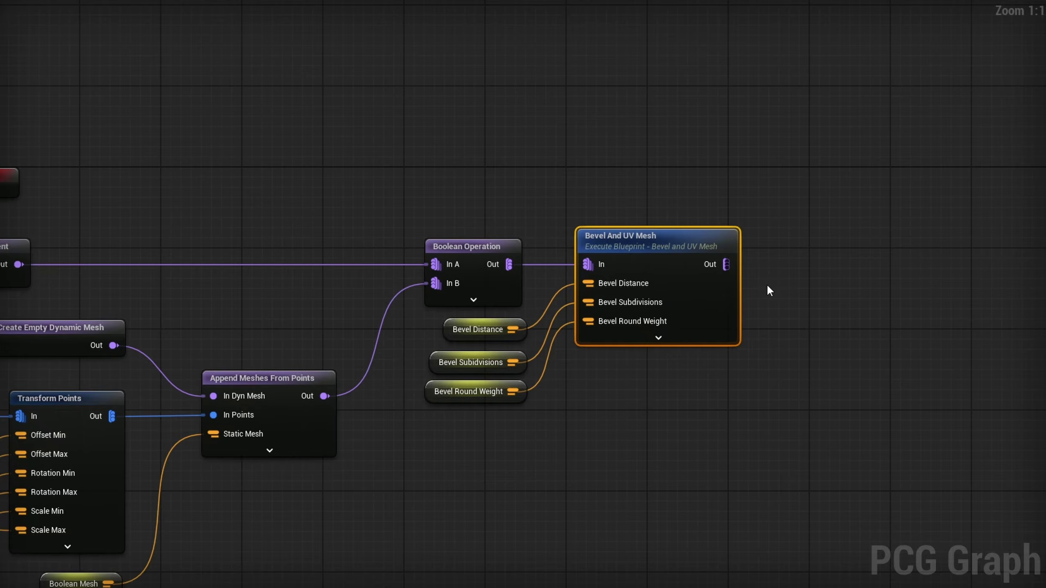
{"action": "right_click_drag", "start_coordinate": [767, 285], "coordinate": [584, 274]}
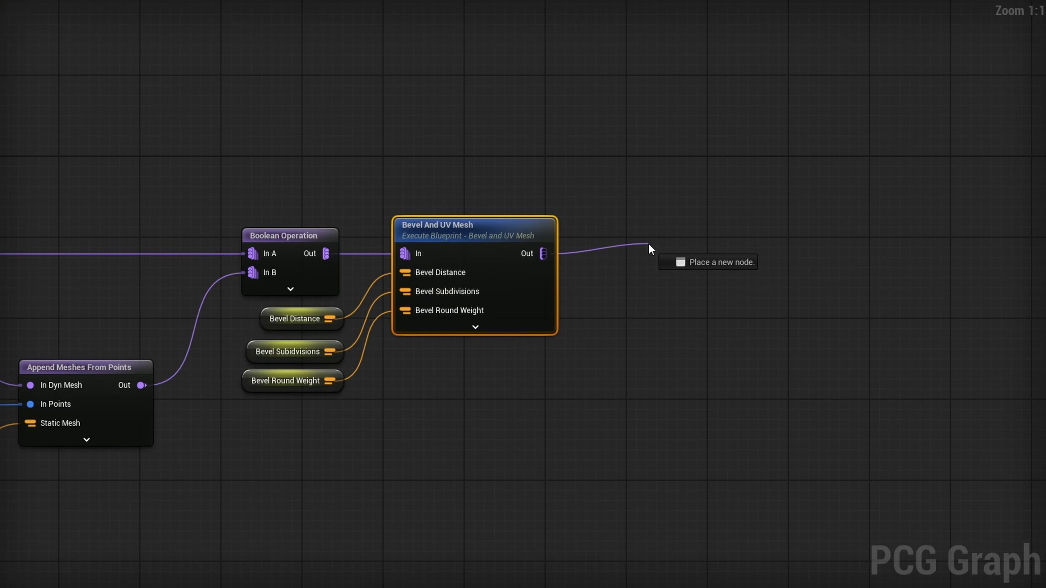
{"action": "left_click_drag", "start_coordinate": [649, 245], "coordinate": [640, 247]}
{"action": "type", "text": "sp"}
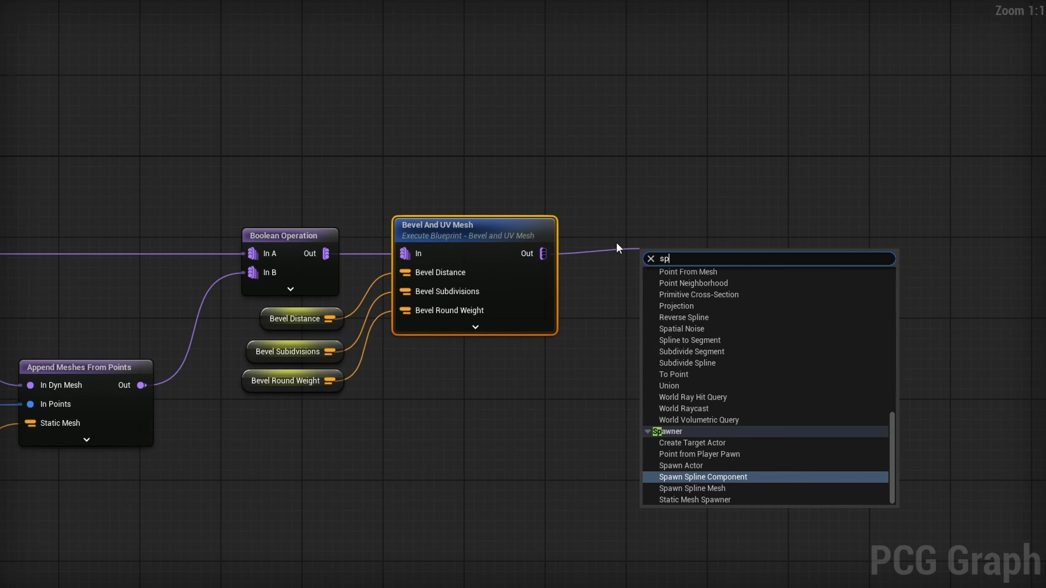
{"action": "type", "text": "awn dy"}
{"action": "key", "text": "Return"}
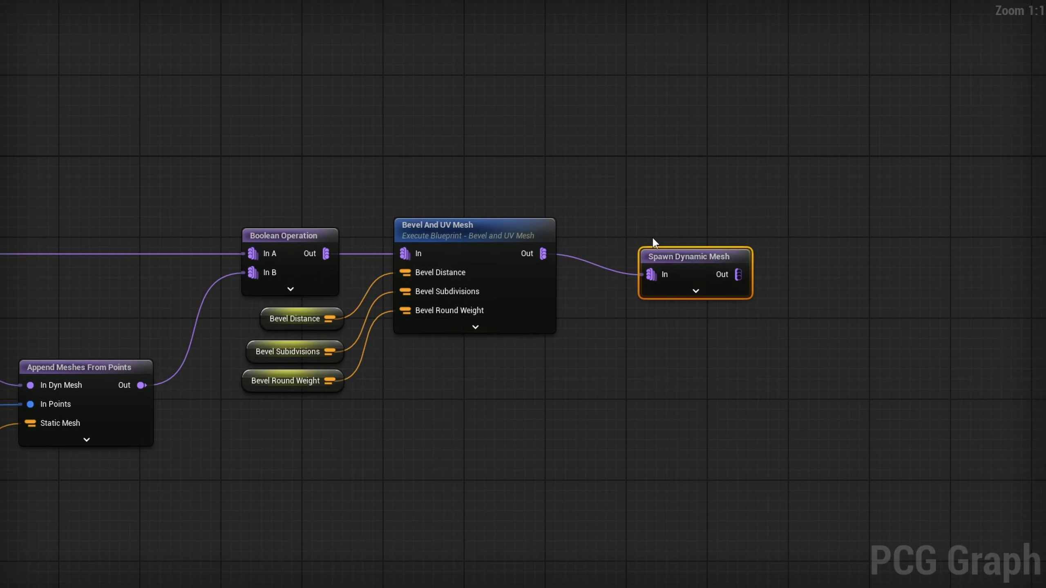